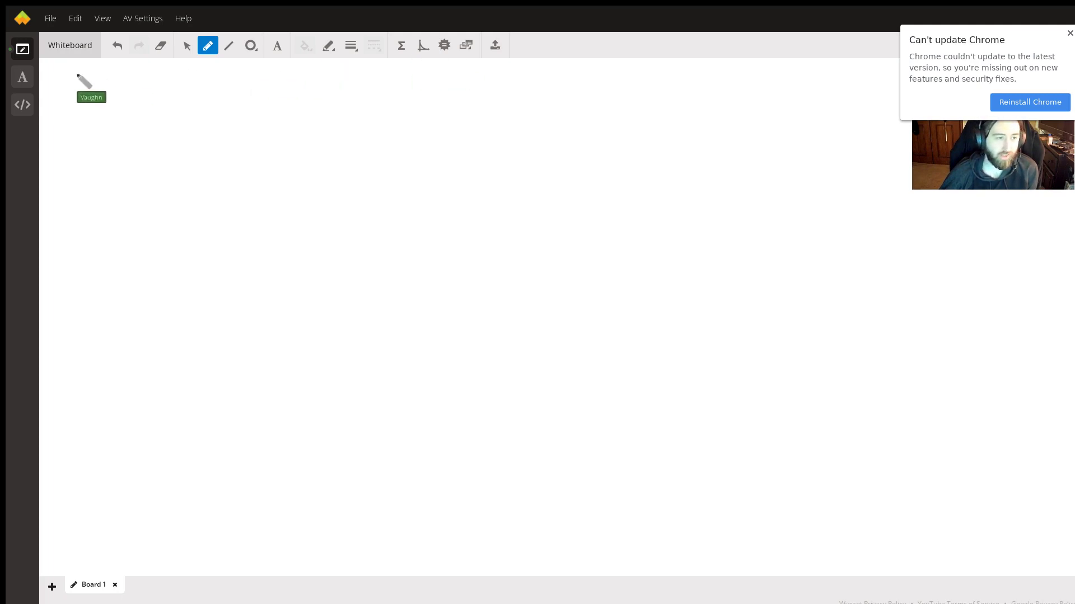
# - Handwrite y−y1=m(x−x1), the points (9, 23000) and (7, 29000), and m=6000/−2=−3000 across the top
pyautogui.moveTo(58, 66)
pyautogui.mouseDown()
pyautogui.moveTo(99, 83)
pyautogui.moveTo(111, 73)
pyautogui.moveTo(185, 76)
pyautogui.mouseUp()
pyautogui.moveTo(190, 63); pyautogui.dragTo(191, 74)
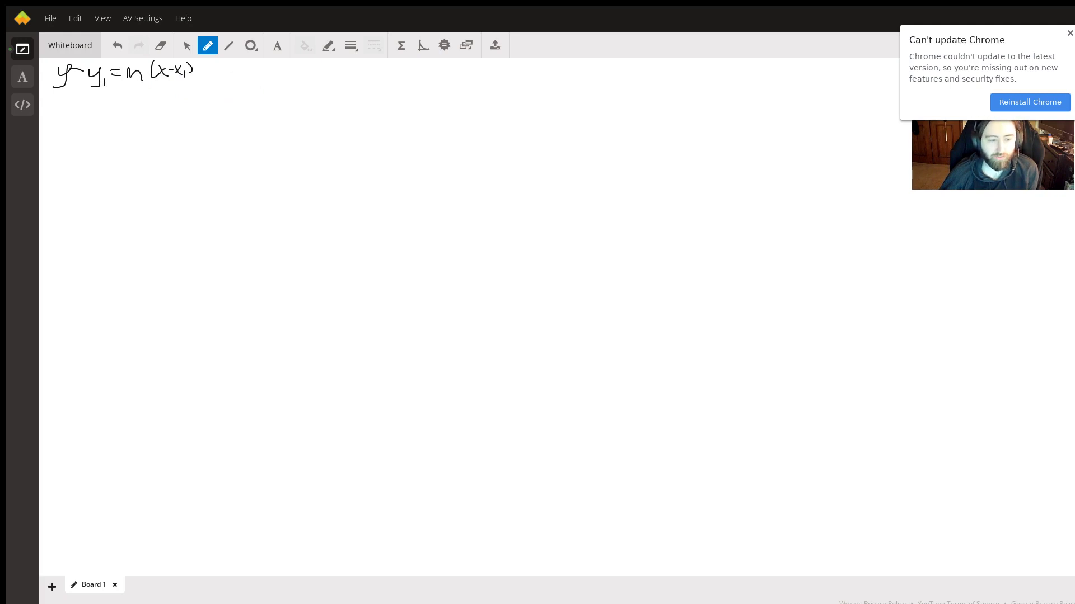
pyautogui.moveTo(278, 66)
pyautogui.mouseDown()
pyautogui.moveTo(275, 79)
pyautogui.moveTo(291, 77)
pyautogui.mouseUp()
pyautogui.moveTo(297, 75); pyautogui.dragTo(396, 72)
pyautogui.moveTo(398, 75)
pyautogui.mouseDown()
pyautogui.moveTo(437, 65)
pyautogui.moveTo(470, 79)
pyautogui.mouseUp()
pyautogui.moveTo(462, 83); pyautogui.dragTo(470, 82)
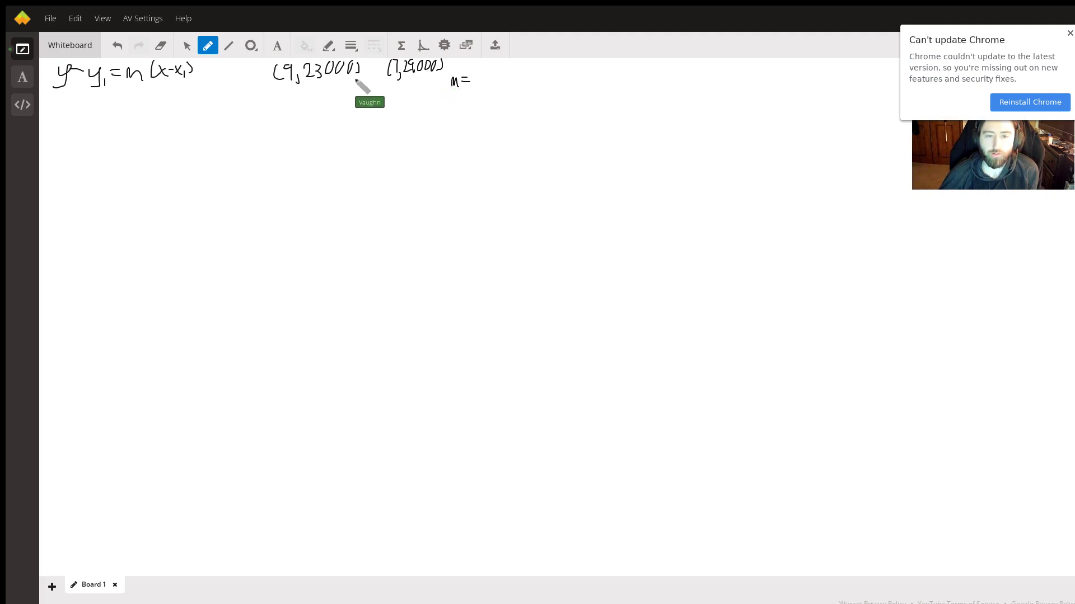
pyautogui.moveTo(490, 60)
pyautogui.mouseDown()
pyautogui.moveTo(520, 74)
pyautogui.moveTo(504, 83)
pyautogui.moveTo(515, 91)
pyautogui.moveTo(541, 68)
pyautogui.moveTo(546, 78)
pyautogui.moveTo(576, 70)
pyautogui.mouseUp()
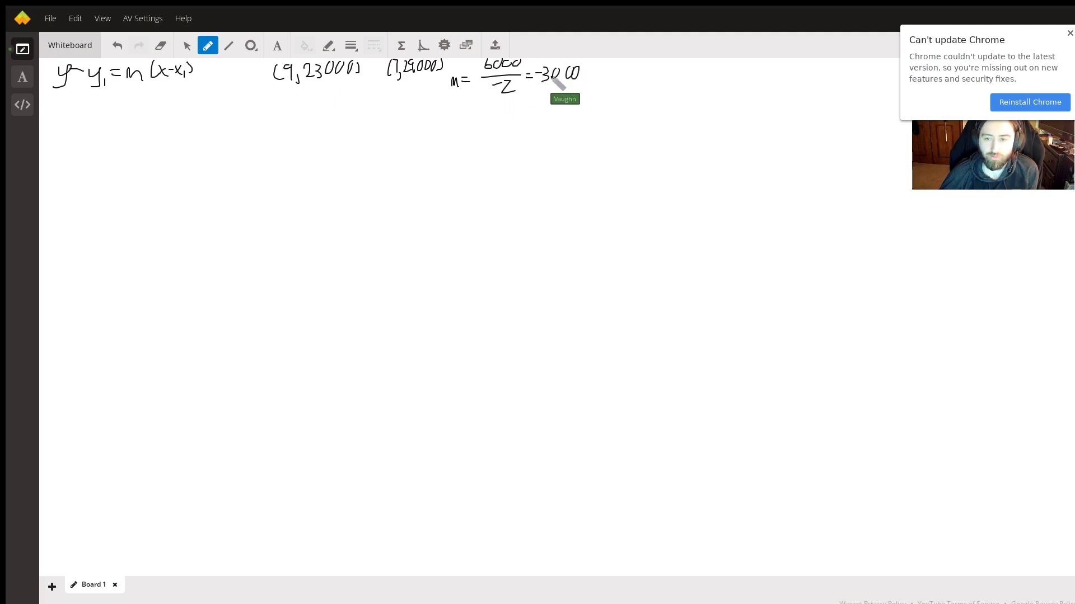
# - Underline the point (9, 23000) and write y−23000=−3000(x−9) on a new line
pyautogui.moveTo(61, 103); pyautogui.dragTo(65, 114)
pyautogui.moveTo(69, 103)
pyautogui.mouseDown()
pyautogui.moveTo(62, 122)
pyautogui.moveTo(82, 105)
pyautogui.mouseUp()
pyautogui.moveTo(284, 83); pyautogui.dragTo(339, 84)
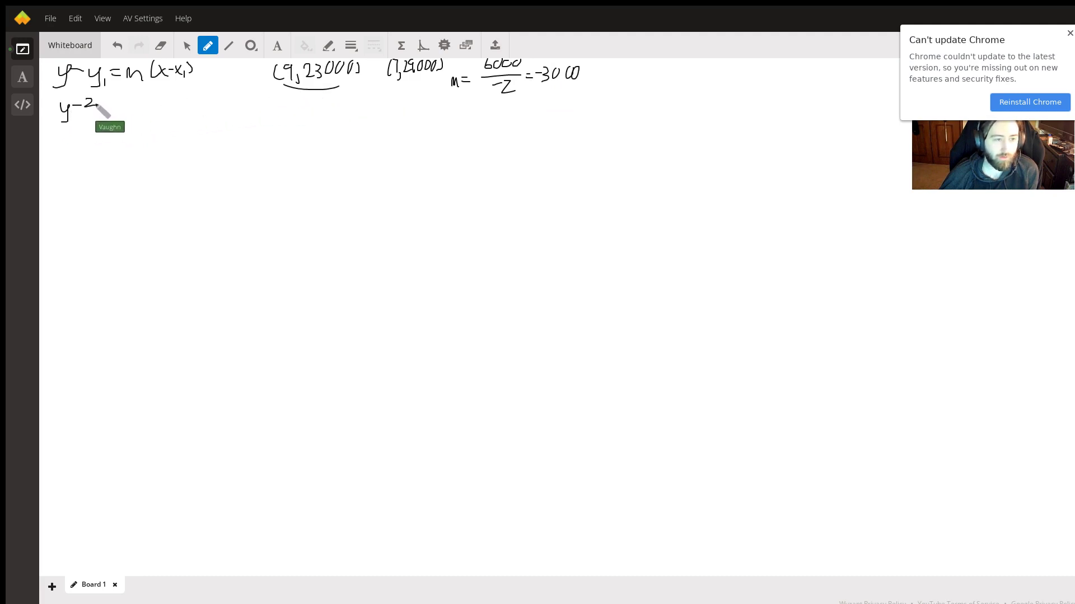
pyautogui.moveTo(96, 105); pyautogui.dragTo(143, 108)
pyautogui.moveTo(146, 103)
pyautogui.mouseDown()
pyautogui.moveTo(162, 111)
pyautogui.moveTo(186, 98)
pyautogui.mouseUp()
pyautogui.moveTo(200, 88); pyautogui.dragTo(202, 107)
pyautogui.moveTo(216, 100); pyautogui.dragTo(239, 109)
pyautogui.moveTo(242, 85); pyautogui.dragTo(241, 110)
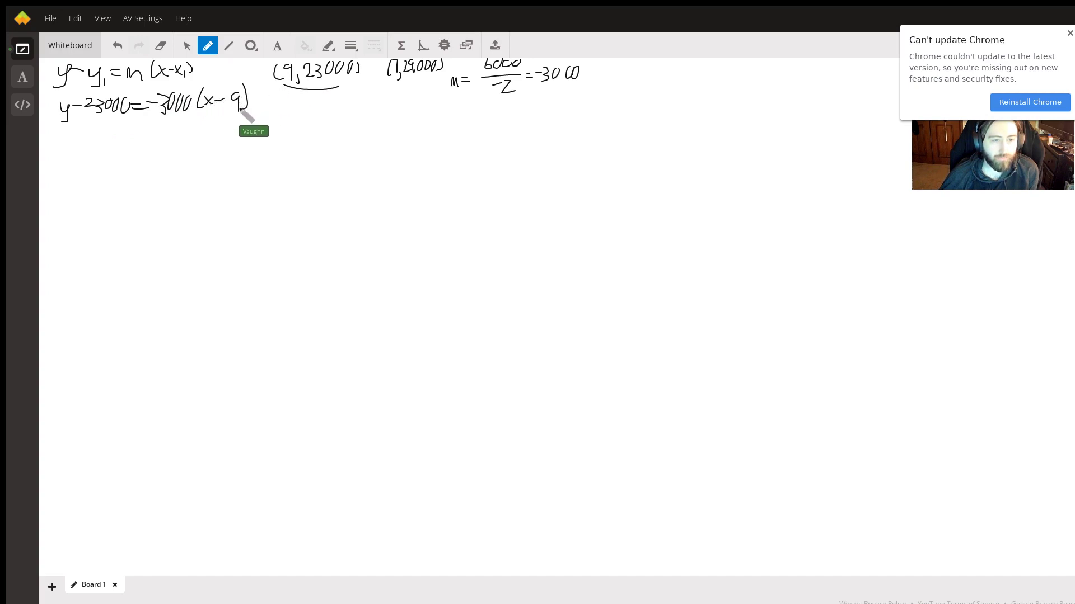
# - Expand the right side to write y−23000=−3000x+27000 on the next line
pyautogui.moveTo(59, 132)
pyautogui.mouseDown()
pyautogui.moveTo(63, 152)
pyautogui.moveTo(83, 135)
pyautogui.moveTo(98, 146)
pyautogui.moveTo(110, 136)
pyautogui.mouseUp()
pyautogui.moveTo(118, 133); pyautogui.dragTo(155, 139)
pyautogui.moveTo(162, 138); pyautogui.dragTo(218, 138)
pyautogui.moveTo(217, 130)
pyautogui.mouseDown()
pyautogui.moveTo(210, 138)
pyautogui.moveTo(242, 126)
pyautogui.mouseUp()
pyautogui.moveTo(236, 119)
pyautogui.mouseDown()
pyautogui.moveTo(236, 134)
pyautogui.moveTo(262, 134)
pyautogui.moveTo(271, 117)
pyautogui.mouseUp()
pyautogui.moveTo(279, 115)
pyautogui.mouseDown()
pyautogui.moveTo(292, 132)
pyautogui.moveTo(331, 126)
pyautogui.mouseUp()
# - Finish 27000 and solve for y, writing the demand equation y=−3000x+50000
pyautogui.moveTo(338, 115); pyautogui.dragTo(324, 138)
pyautogui.moveTo(343, 117); pyautogui.dragTo(433, 122)
pyautogui.moveTo(433, 111)
pyautogui.mouseDown()
pyautogui.moveTo(425, 122)
pyautogui.moveTo(479, 108)
pyautogui.moveTo(459, 120)
pyautogui.mouseUp()
pyautogui.moveTo(460, 107); pyautogui.dragTo(494, 119)
pyautogui.moveTo(504, 107); pyautogui.dragTo(507, 120)
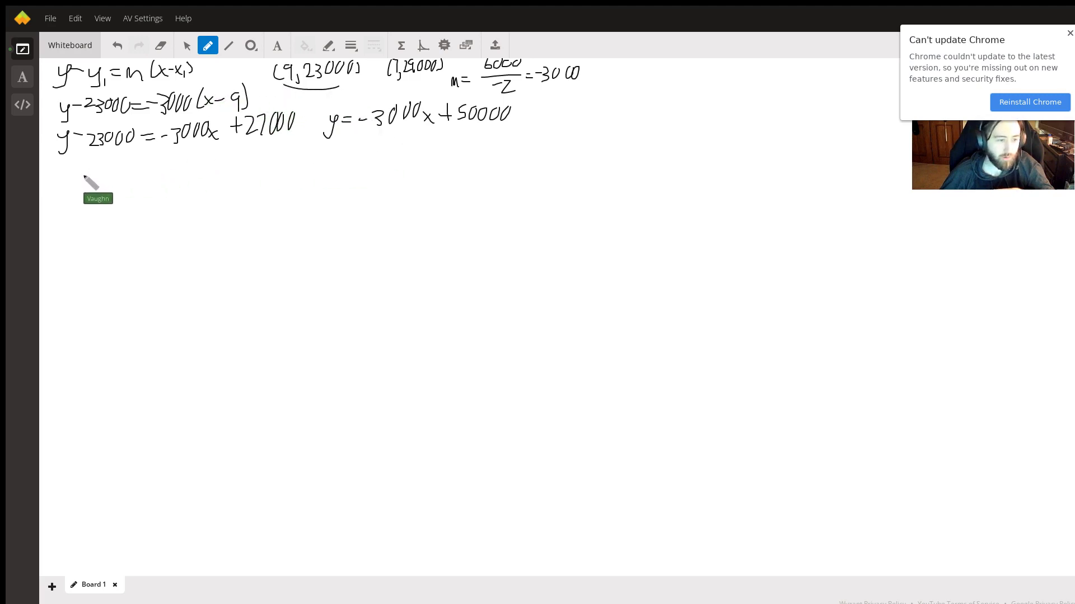
# - Start the revenue function by writing R=x below the demand equation
pyautogui.moveTo(80, 183); pyautogui.dragTo(93, 182)
pyautogui.moveTo(94, 175); pyautogui.dragTo(106, 173)
pyautogui.moveTo(94, 180); pyautogui.dragTo(120, 183)
pyautogui.moveTo(119, 170)
pyautogui.mouseDown()
pyautogui.moveTo(109, 184)
pyautogui.moveTo(118, 194)
pyautogui.mouseUp()
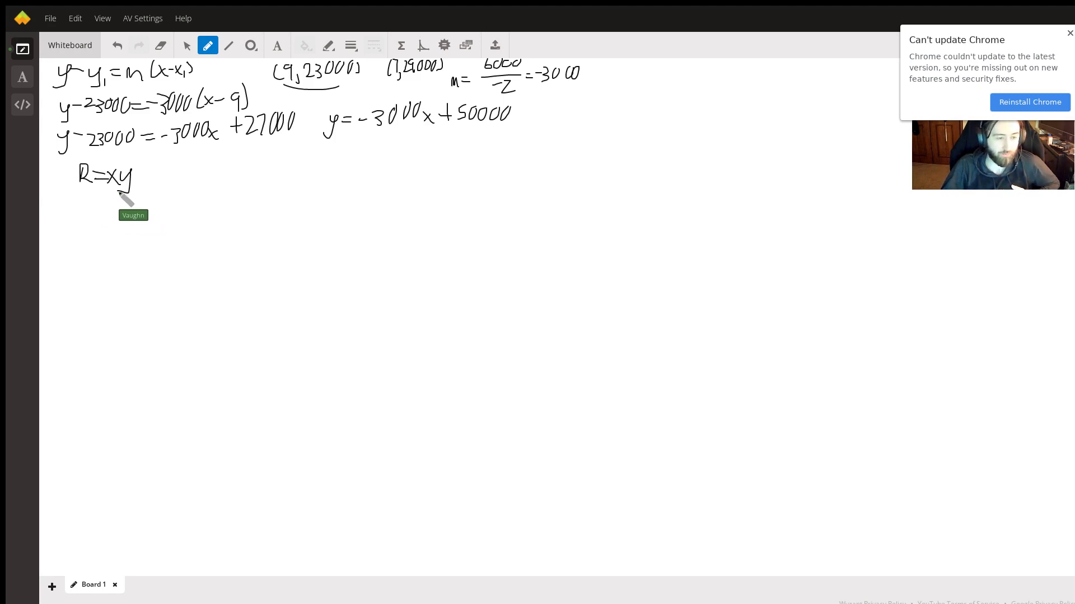
# - Complete R=xy with an equals sign and underline the demand equation y=−3000x+50000
pyautogui.moveTo(103, 192); pyautogui.dragTo(134, 191)
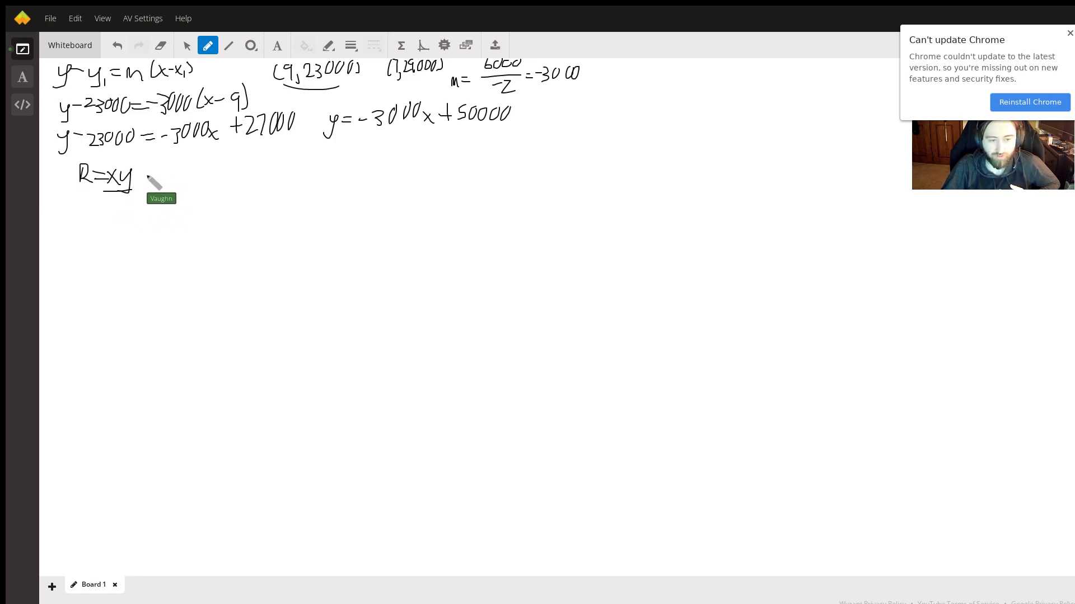
pyautogui.moveTo(136, 178); pyautogui.dragTo(158, 178)
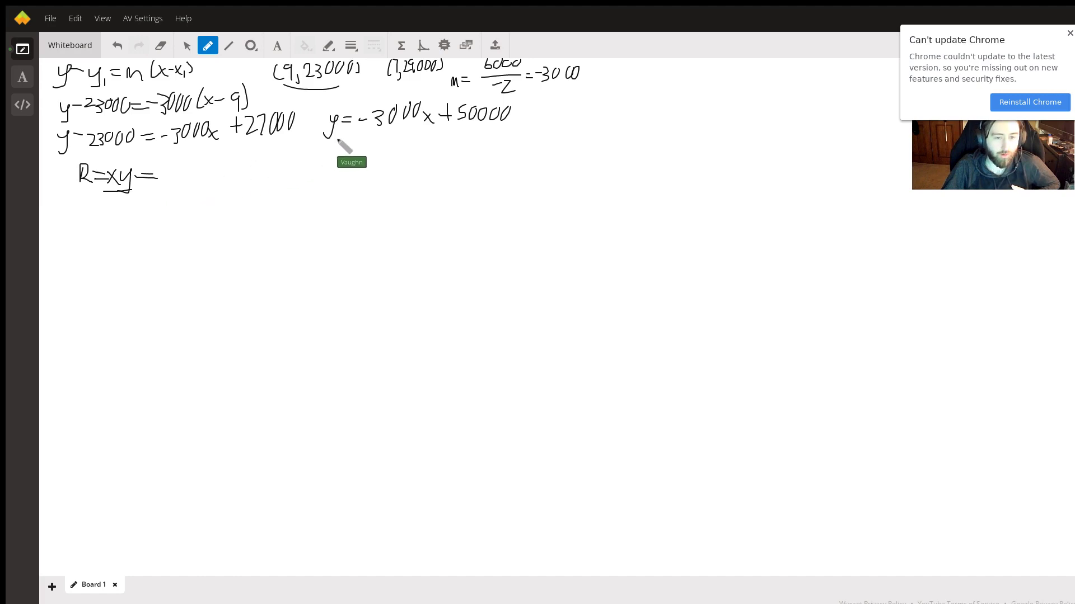
pyautogui.moveTo(321, 137); pyautogui.dragTo(505, 130)
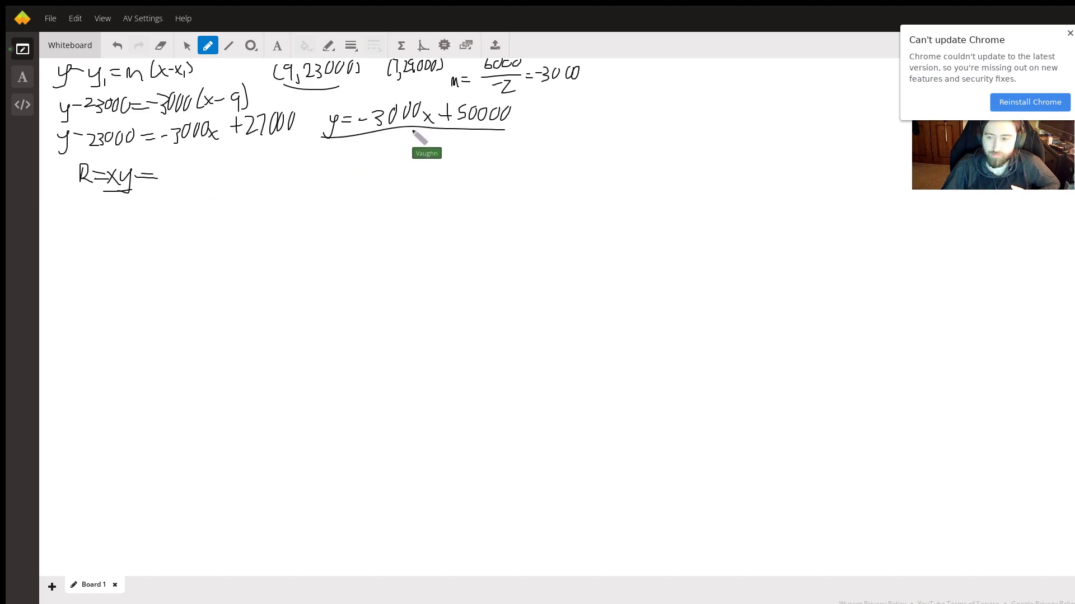
# - Substitute to write x(−3000x+50000) and expand it to −3000x²+50000x
pyautogui.moveTo(177, 170)
pyautogui.mouseDown()
pyautogui.moveTo(164, 181)
pyautogui.moveTo(201, 182)
pyautogui.moveTo(220, 164)
pyautogui.moveTo(248, 163)
pyautogui.moveTo(263, 180)
pyautogui.mouseUp()
pyautogui.moveTo(263, 168)
pyautogui.mouseDown()
pyautogui.moveTo(285, 174)
pyautogui.moveTo(316, 161)
pyautogui.mouseUp()
pyautogui.moveTo(330, 161)
pyautogui.mouseDown()
pyautogui.moveTo(337, 176)
pyautogui.moveTo(352, 159)
pyautogui.moveTo(374, 167)
pyautogui.moveTo(388, 155)
pyautogui.mouseUp()
pyautogui.moveTo(403, 152); pyautogui.dragTo(436, 165)
pyautogui.moveTo(436, 156)
pyautogui.mouseDown()
pyautogui.moveTo(427, 166)
pyautogui.moveTo(445, 148)
pyautogui.moveTo(462, 166)
pyautogui.mouseUp()
pyautogui.moveTo(457, 158)
pyautogui.mouseDown()
pyautogui.moveTo(519, 151)
pyautogui.moveTo(536, 167)
pyautogui.moveTo(525, 168)
pyautogui.mouseUp()
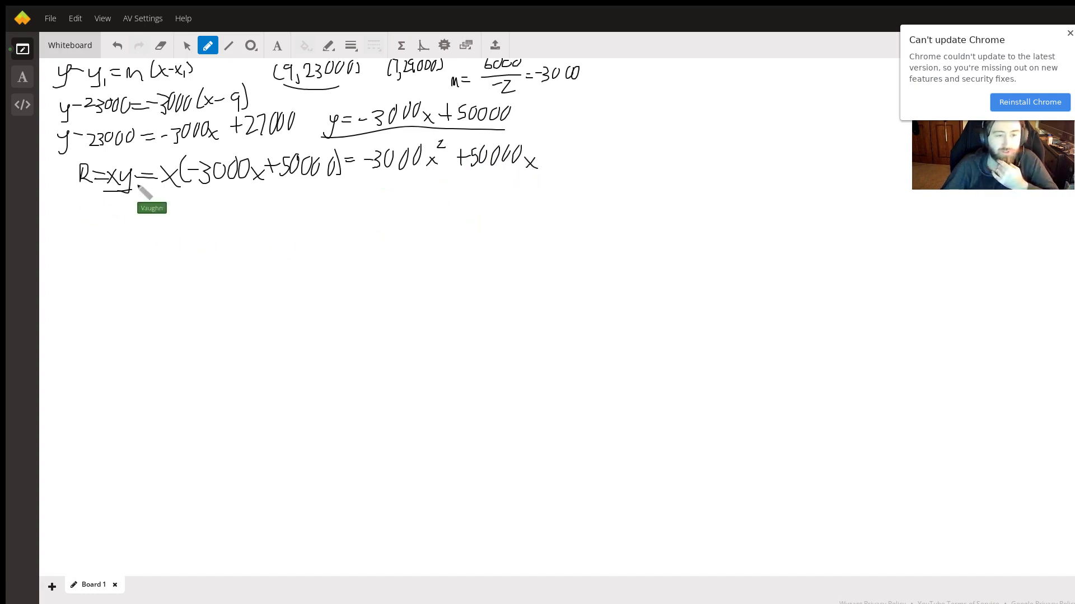
# - Write the derivative dR/dx=−6000x+50000, underlining 50000 in the revenue line
pyautogui.moveTo(81, 209)
pyautogui.mouseDown()
pyautogui.moveTo(83, 221)
pyautogui.moveTo(105, 221)
pyautogui.moveTo(83, 255)
pyautogui.moveTo(98, 255)
pyautogui.mouseUp()
pyautogui.moveTo(99, 242)
pyautogui.mouseDown()
pyautogui.moveTo(86, 254)
pyautogui.moveTo(118, 229)
pyautogui.mouseUp()
pyautogui.moveTo(104, 236); pyautogui.dragTo(119, 235)
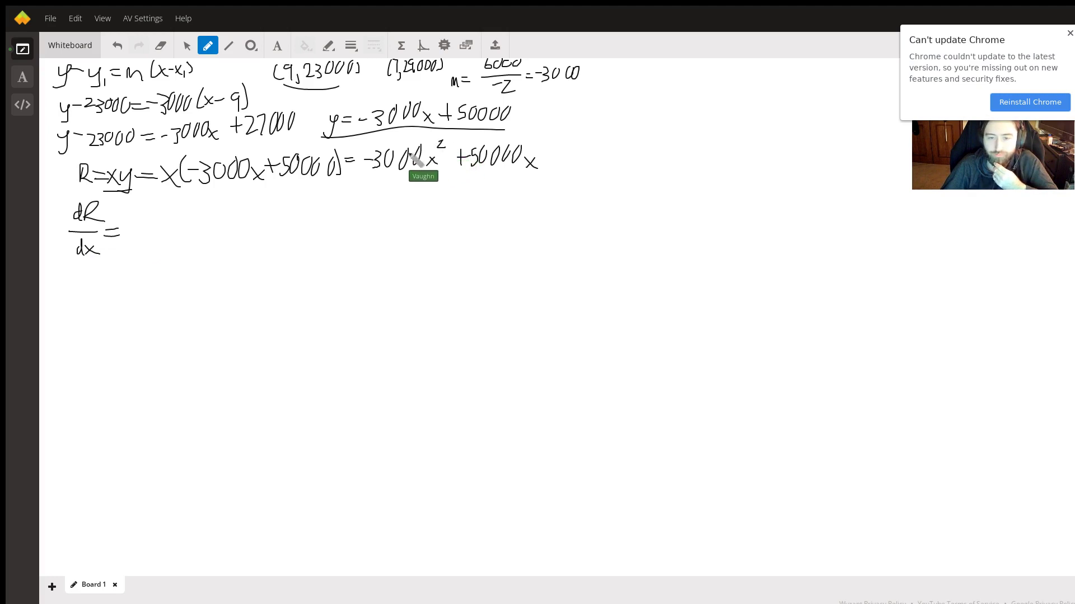
pyautogui.moveTo(131, 230)
pyautogui.mouseDown()
pyautogui.moveTo(160, 236)
pyautogui.moveTo(168, 224)
pyautogui.mouseUp()
pyautogui.moveTo(178, 221); pyautogui.dragTo(210, 241)
pyautogui.moveTo(211, 229); pyautogui.dragTo(196, 240)
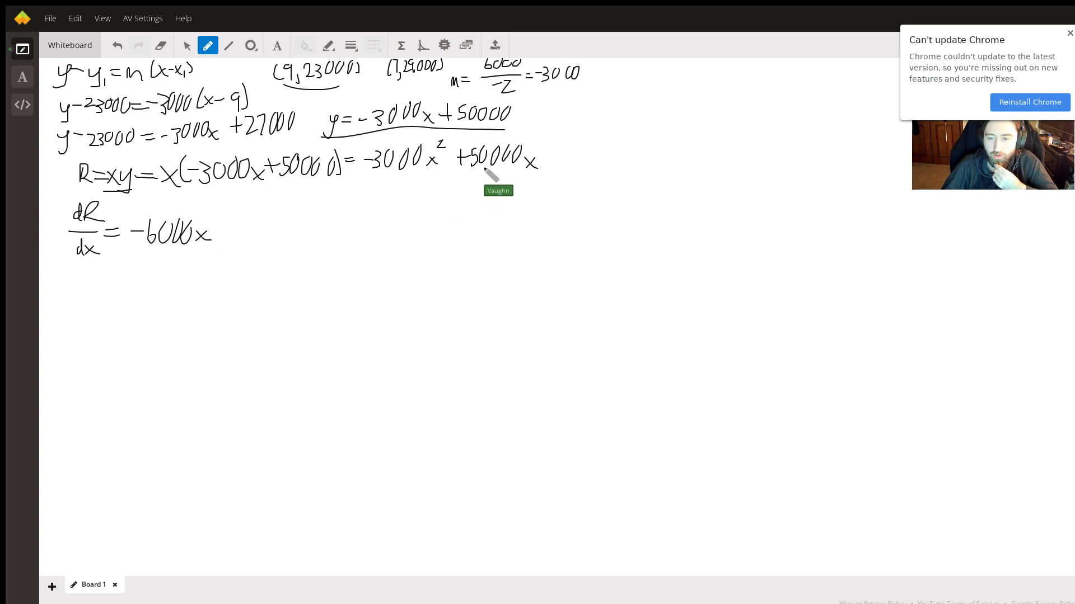
pyautogui.moveTo(472, 168); pyautogui.dragTo(513, 167)
pyautogui.moveTo(230, 223)
pyautogui.mouseDown()
pyautogui.moveTo(250, 240)
pyautogui.moveTo(261, 228)
pyautogui.moveTo(325, 223)
pyautogui.mouseUp()
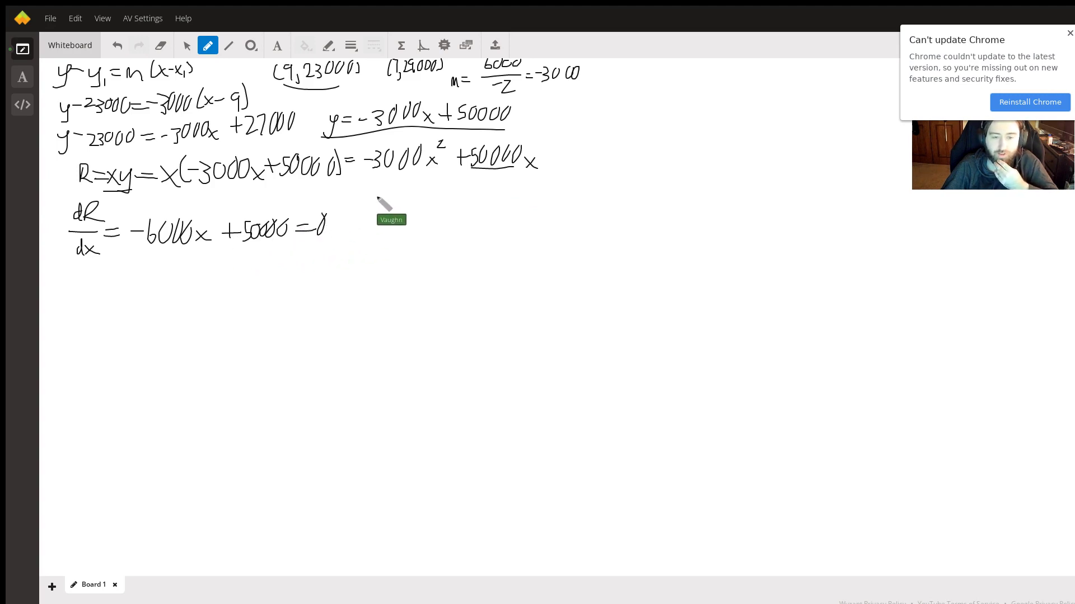
# - In side work, write −6000x=−50000 and divide both sides by −6000
pyautogui.moveTo(373, 203); pyautogui.dragTo(407, 194)
pyautogui.moveTo(418, 191); pyautogui.dragTo(446, 195)
pyautogui.moveTo(439, 194); pyautogui.dragTo(445, 204)
pyautogui.moveTo(451, 195)
pyautogui.mouseDown()
pyautogui.moveTo(486, 202)
pyautogui.moveTo(508, 190)
pyautogui.mouseUp()
pyautogui.moveTo(517, 186); pyautogui.dragTo(522, 190)
pyautogui.moveTo(532, 187); pyautogui.dragTo(531, 188)
pyautogui.moveTo(442, 213); pyautogui.dragTo(380, 214)
pyautogui.moveTo(396, 223); pyautogui.dragTo(426, 219)
pyautogui.moveTo(432, 217); pyautogui.dragTo(434, 218)
pyautogui.moveTo(521, 198)
pyautogui.mouseDown()
pyautogui.moveTo(486, 204)
pyautogui.moveTo(494, 216)
pyautogui.mouseUp()
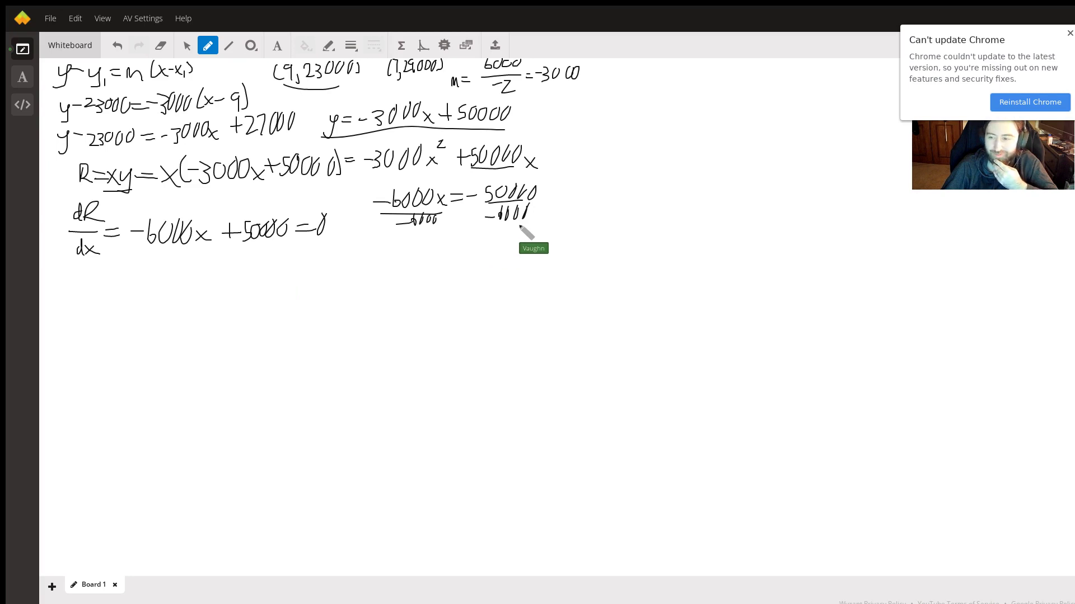
# - Cross out the cancelling negatives and write 50000/6000=50/6=25/3
pyautogui.moveTo(470, 193); pyautogui.dragTo(496, 231)
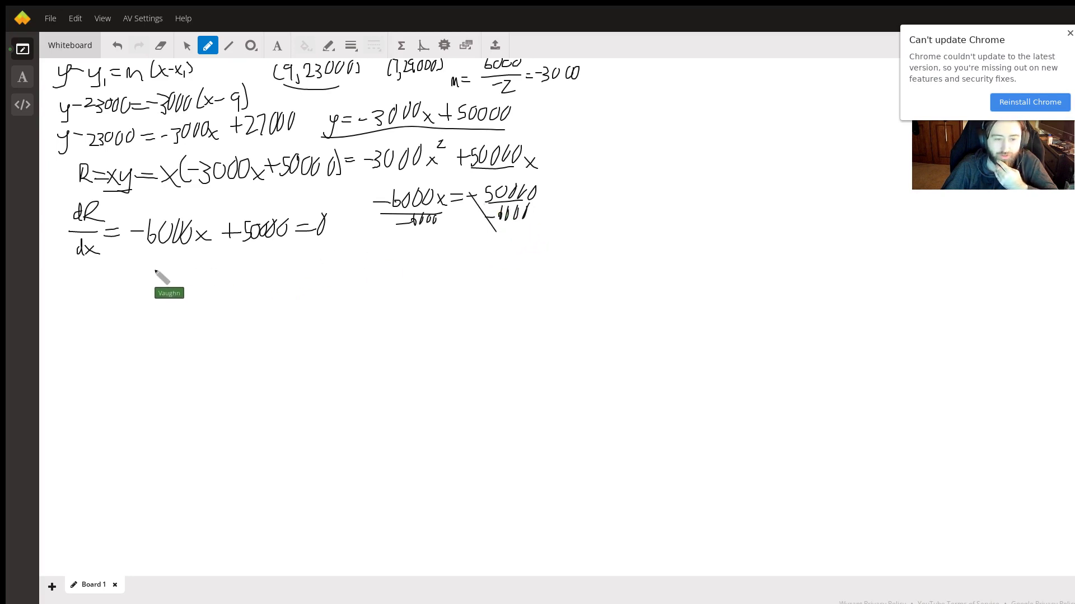
pyautogui.moveTo(151, 265)
pyautogui.mouseDown()
pyautogui.moveTo(198, 264)
pyautogui.moveTo(172, 279)
pyautogui.moveTo(184, 283)
pyautogui.moveTo(196, 299)
pyautogui.mouseUp()
pyautogui.moveTo(207, 289)
pyautogui.mouseDown()
pyautogui.moveTo(206, 298)
pyautogui.moveTo(236, 283)
pyautogui.mouseUp()
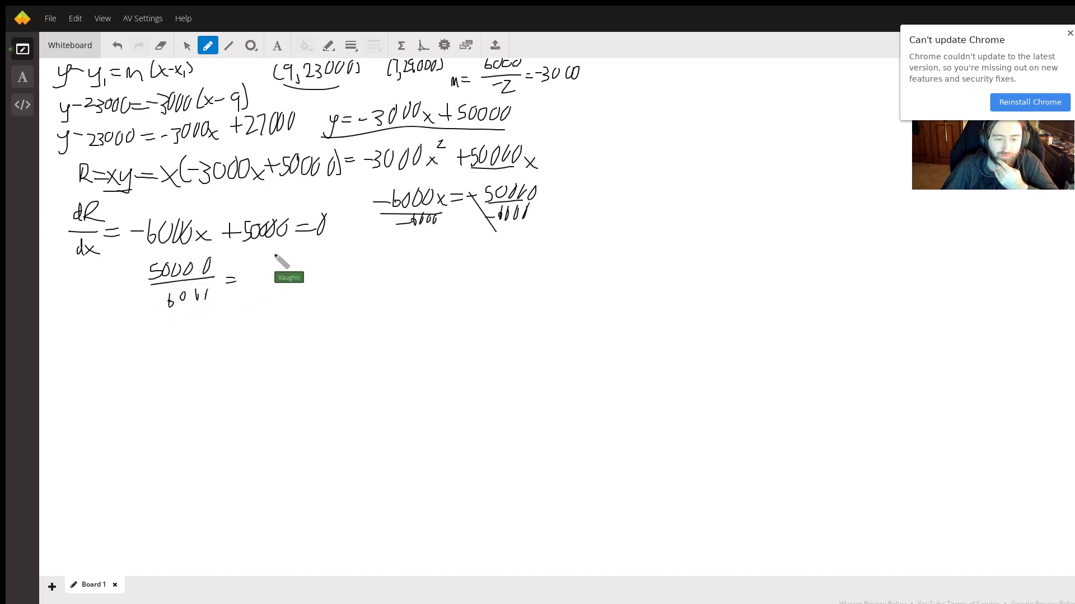
pyautogui.moveTo(279, 253)
pyautogui.mouseDown()
pyautogui.moveTo(266, 263)
pyautogui.moveTo(285, 255)
pyautogui.moveTo(289, 269)
pyautogui.mouseUp()
pyautogui.moveTo(276, 274)
pyautogui.mouseDown()
pyautogui.moveTo(309, 275)
pyautogui.moveTo(334, 256)
pyautogui.moveTo(311, 274)
pyautogui.moveTo(323, 295)
pyautogui.mouseUp()
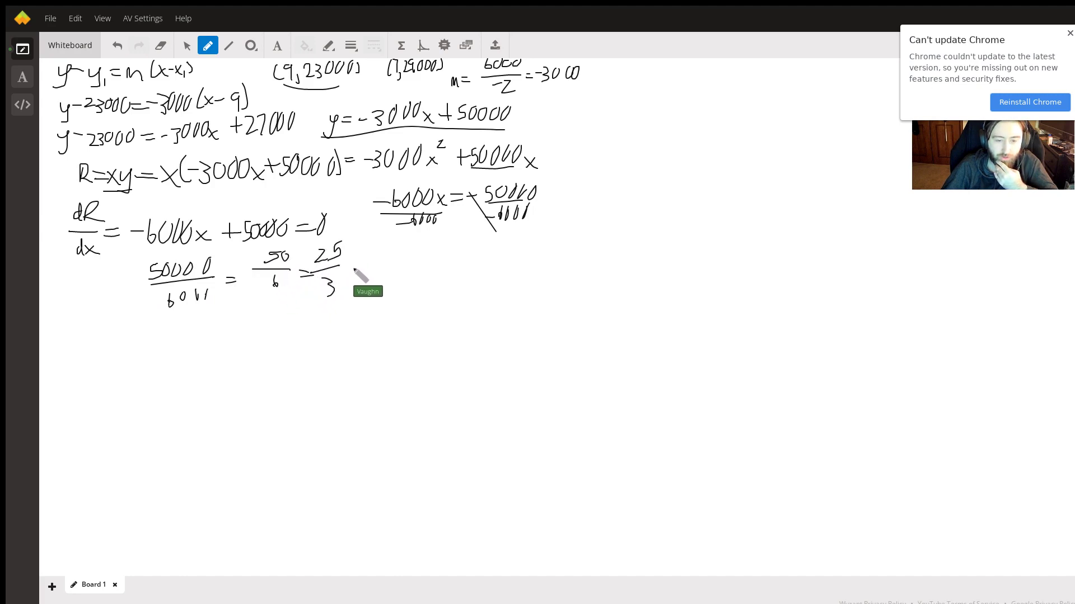
# - Write the result $8.33, underline it, and draw a box around it
pyautogui.moveTo(394, 258)
pyautogui.mouseDown()
pyautogui.moveTo(416, 274)
pyautogui.moveTo(371, 280)
pyautogui.mouseUp()
pyautogui.click(395, 274)
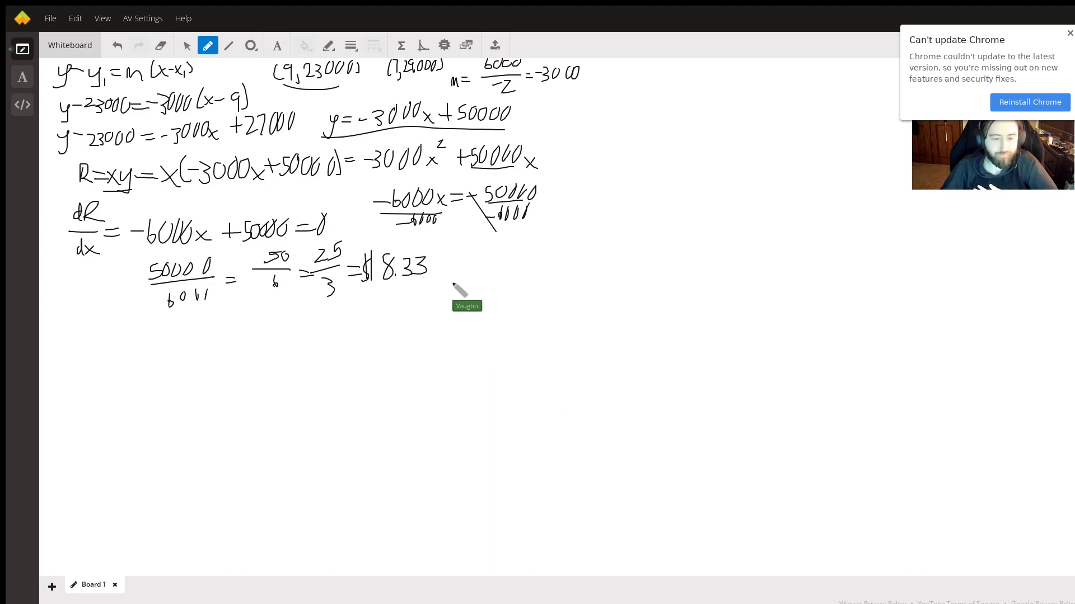
pyautogui.moveTo(358, 287); pyautogui.dragTo(455, 283)
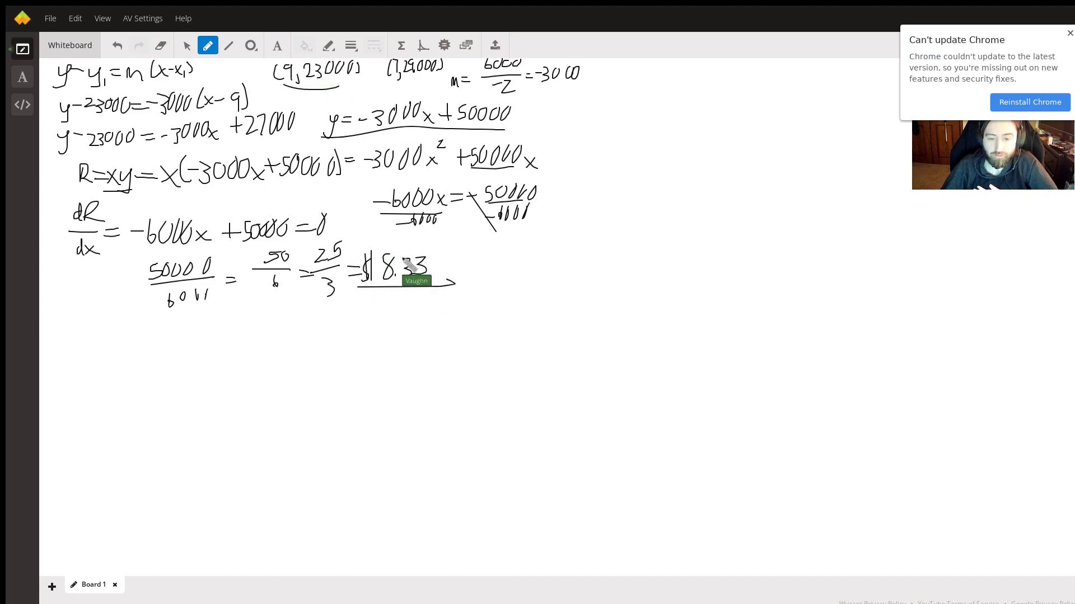
pyautogui.moveTo(356, 238); pyautogui.dragTo(444, 292)
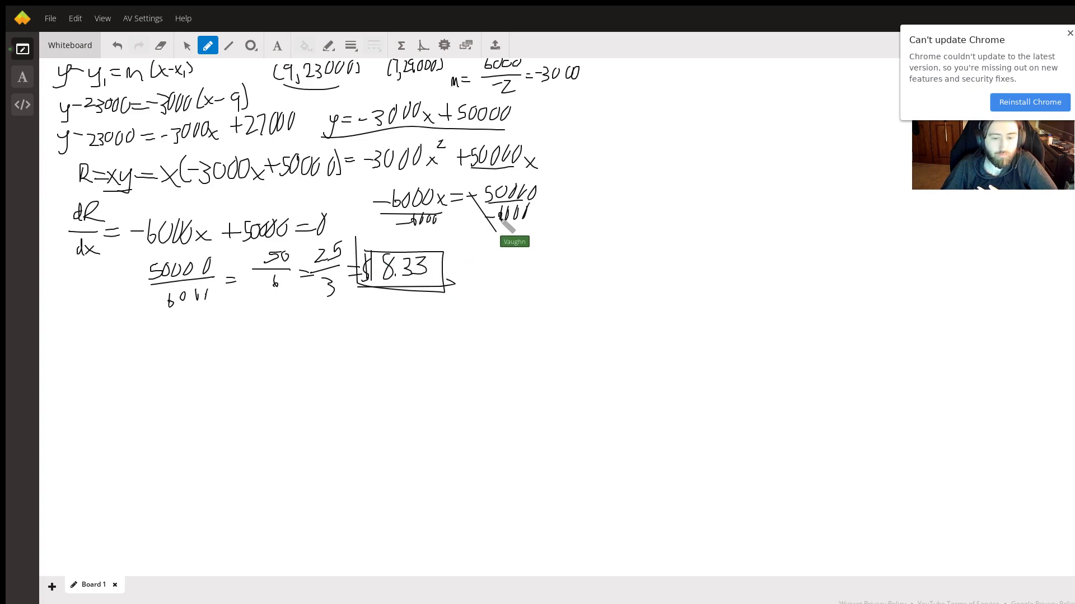